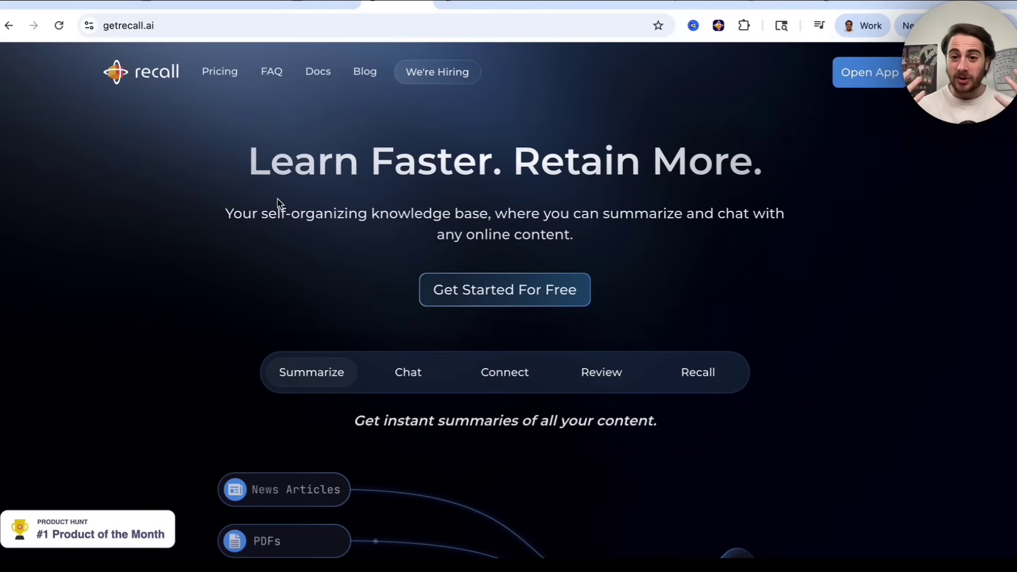
# Step: Browse the landing page's Chat, Connect, Review and Recall demos, then switch to the Recall app
pyautogui.scroll(-3, 309, 247)
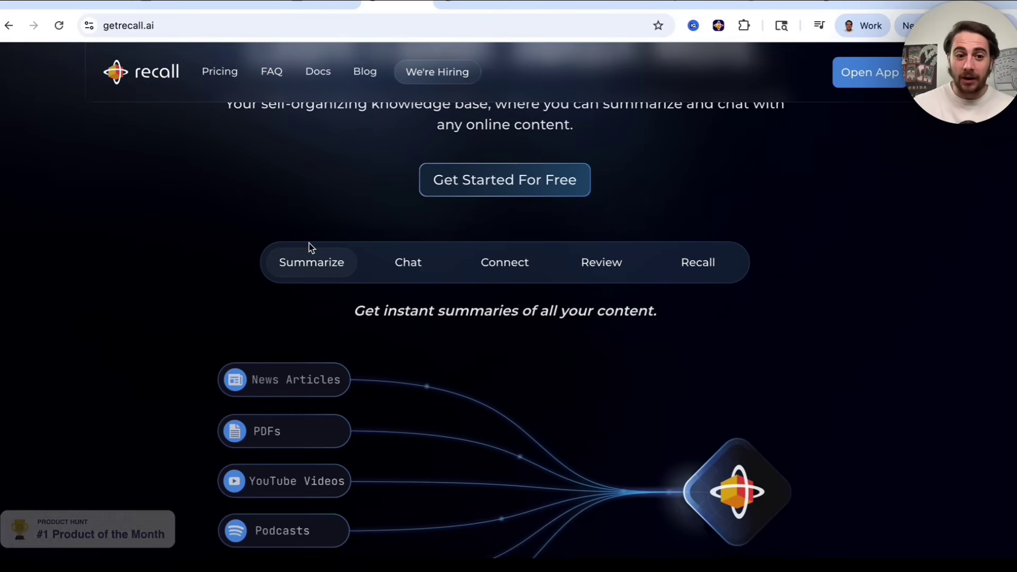
pyautogui.scroll(-2, 325, 342)
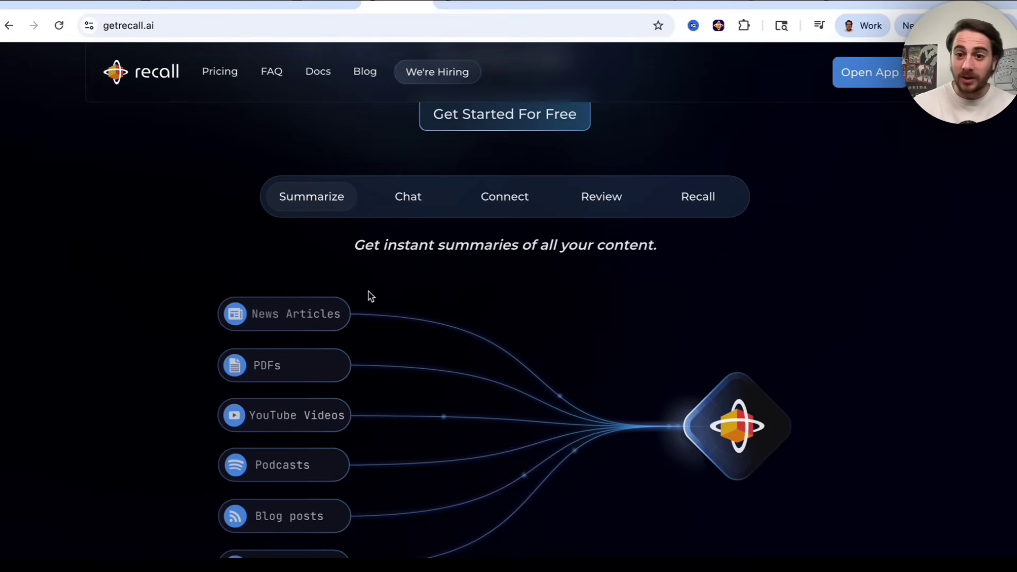
pyautogui.click(419, 208)
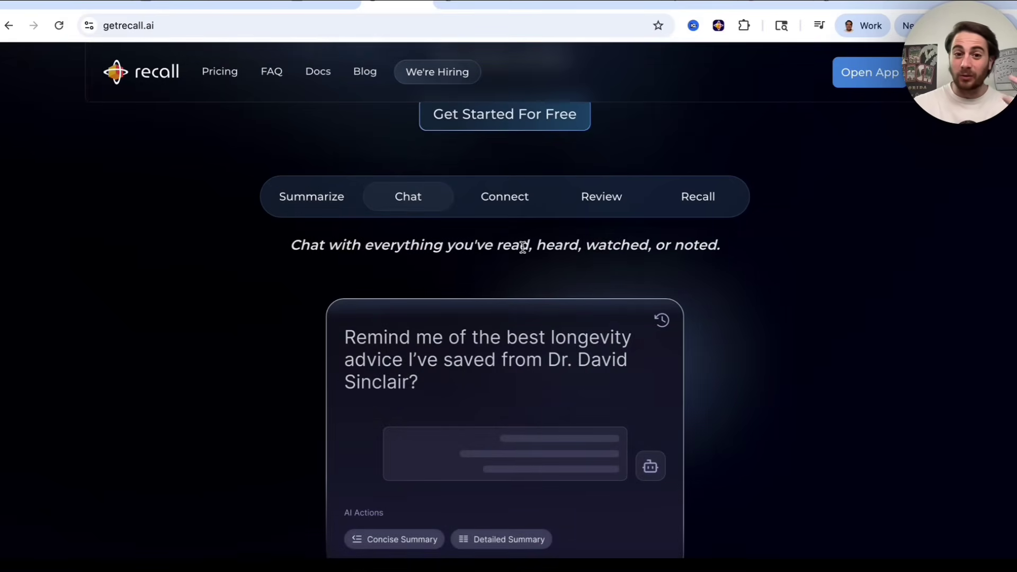
pyautogui.click(511, 206)
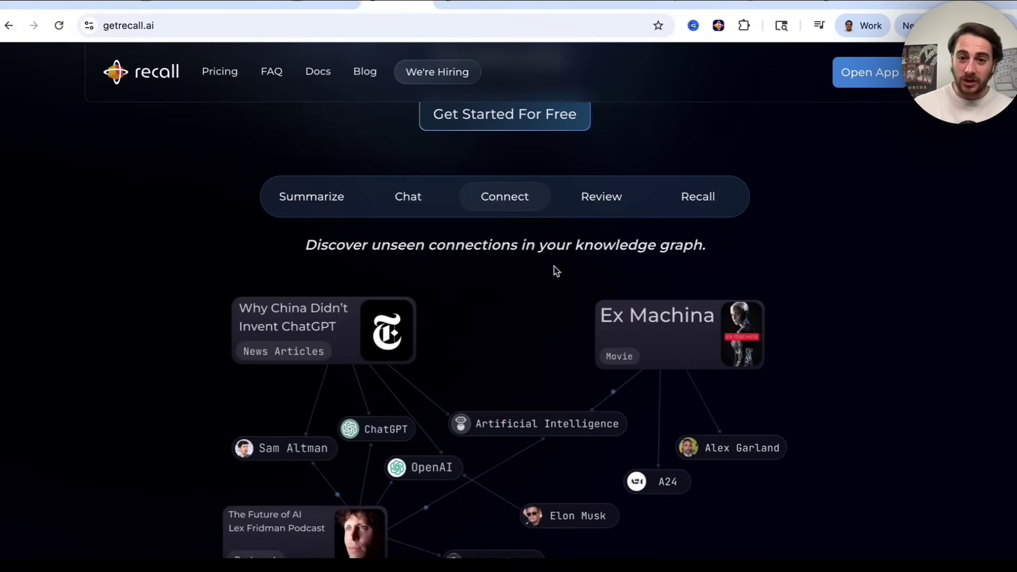
pyautogui.click(591, 207)
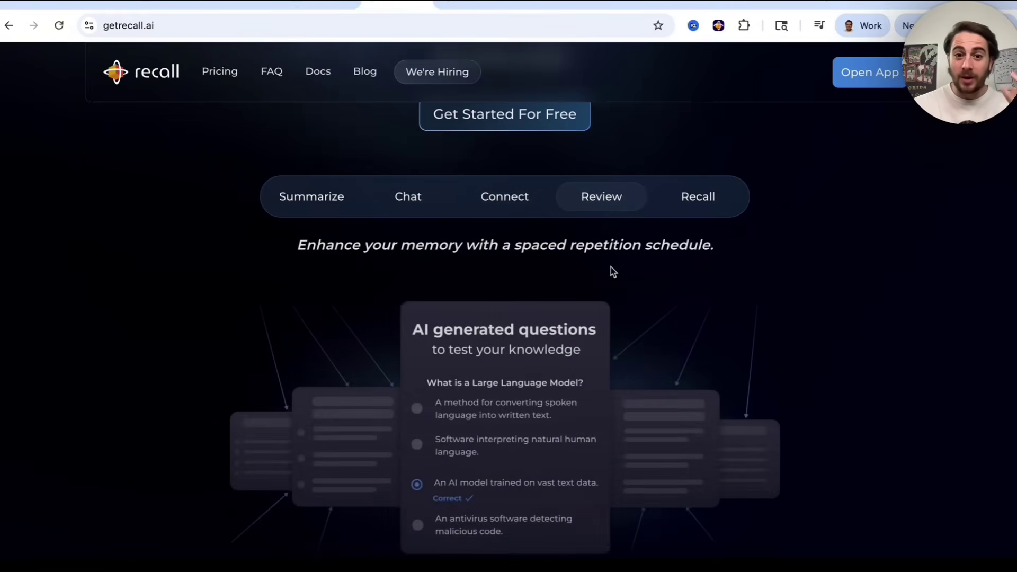
pyautogui.click(690, 200)
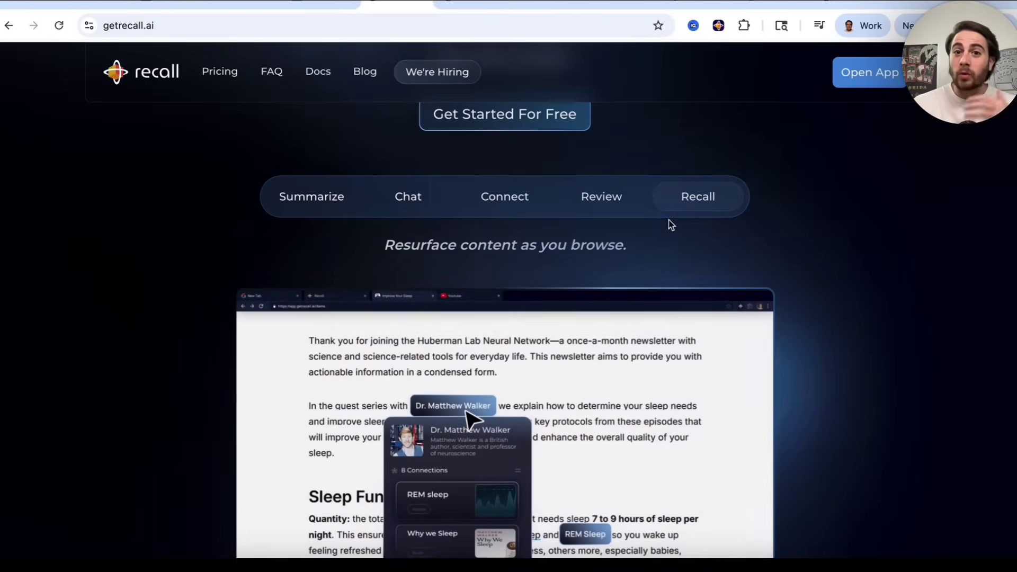
pyautogui.click(472, 7)
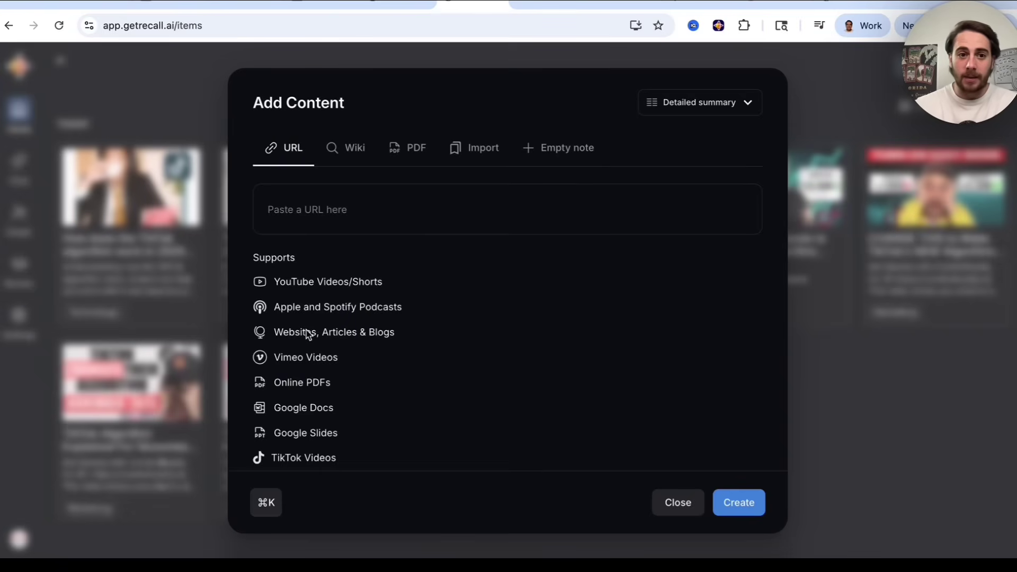
# Step: Preview the Wiki, PDF and Import add-content options, then create an Untitled empty note
pyautogui.click(345, 148)
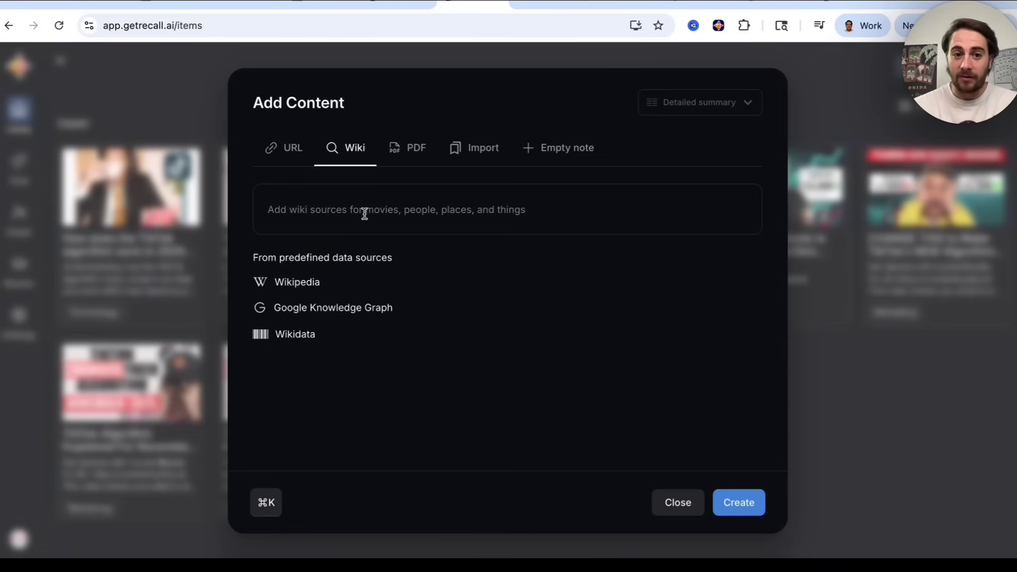
pyautogui.click(401, 154)
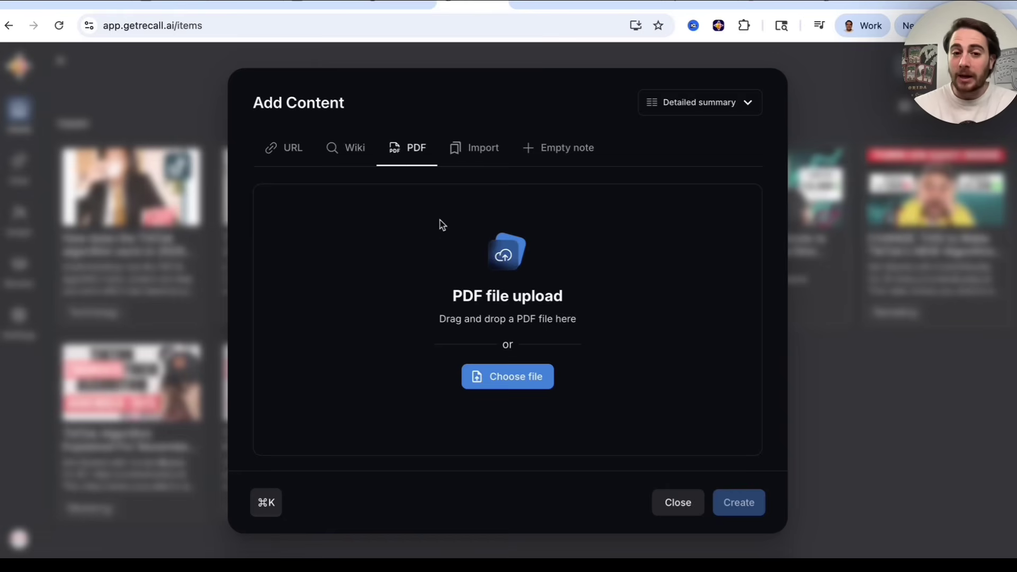
pyautogui.click(490, 144)
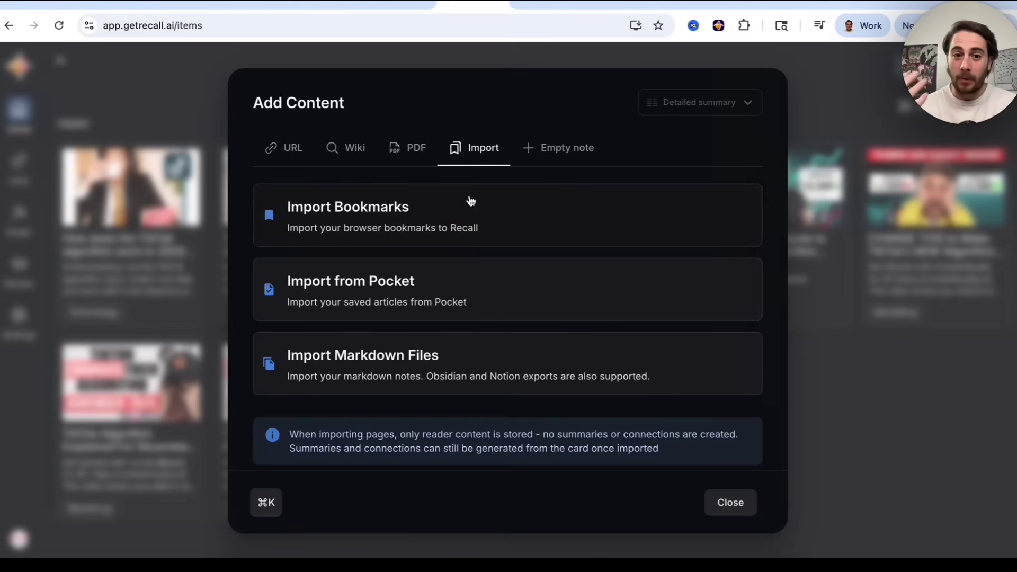
pyautogui.click(560, 148)
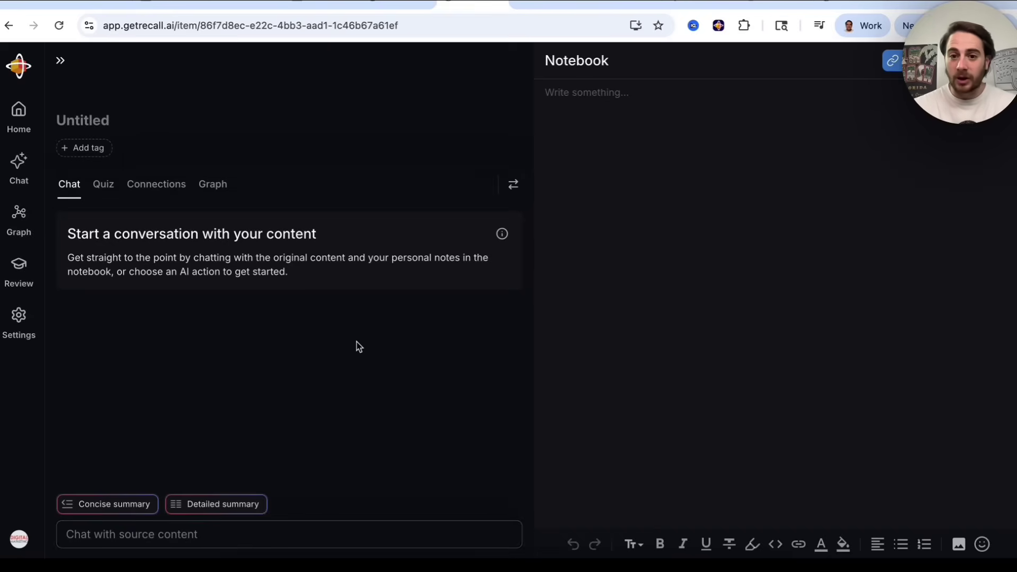
# Step: Go back to the saved items and switch to the YouTube alcohol video tab
pyautogui.hscroll(-5, 308, 370)
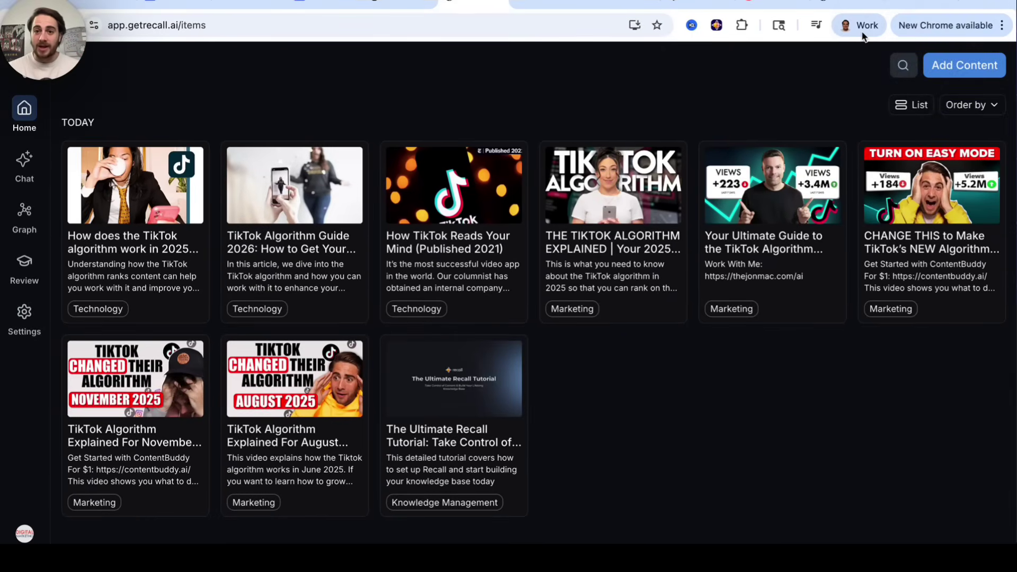
pyautogui.click(911, 5)
pyautogui.click(718, 26)
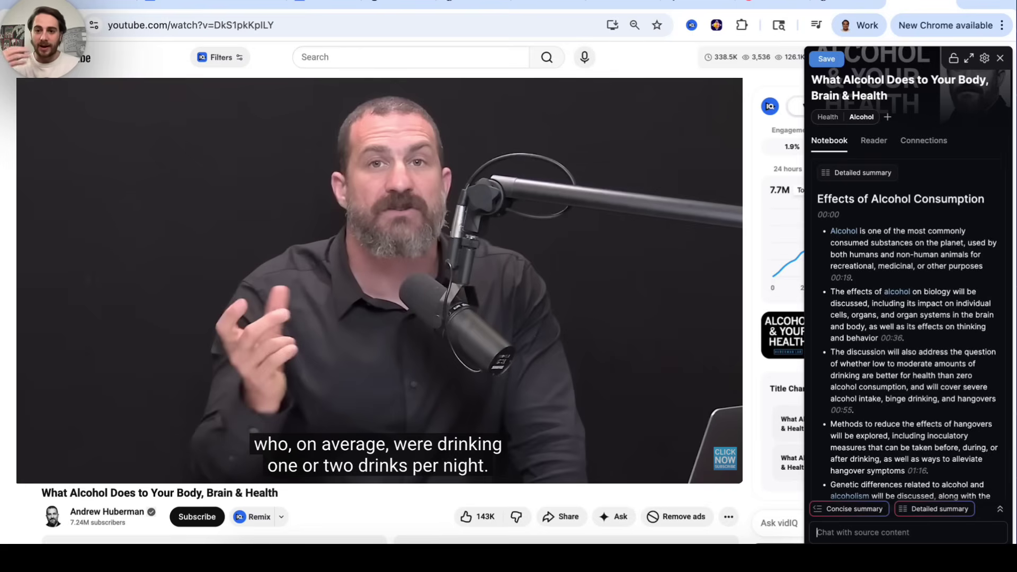
# Step: Save the 'What Alcohol Does to Your Body, Brain & Health' summary to Recall and open it
pyautogui.click(717, 26)
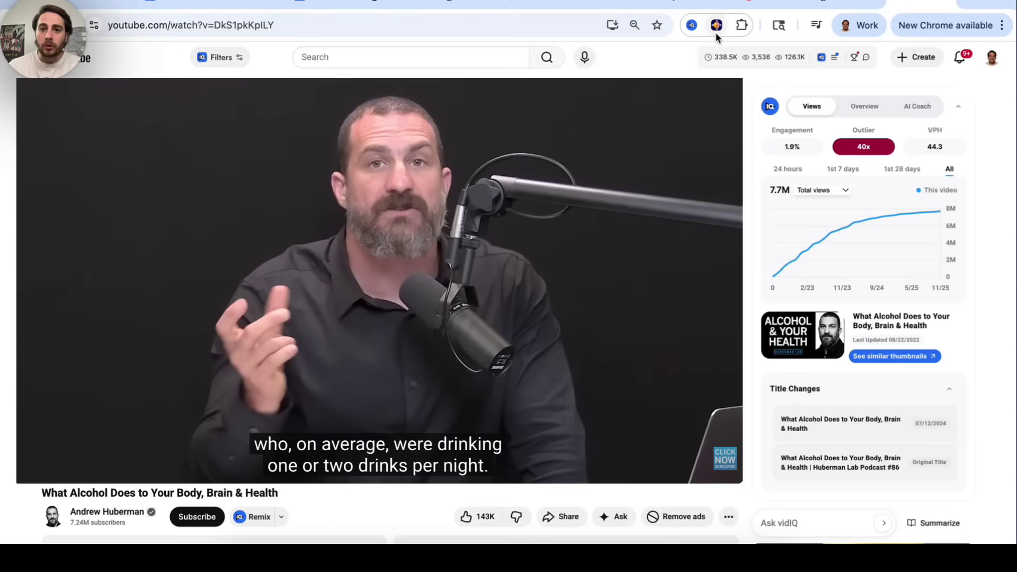
pyautogui.click(716, 26)
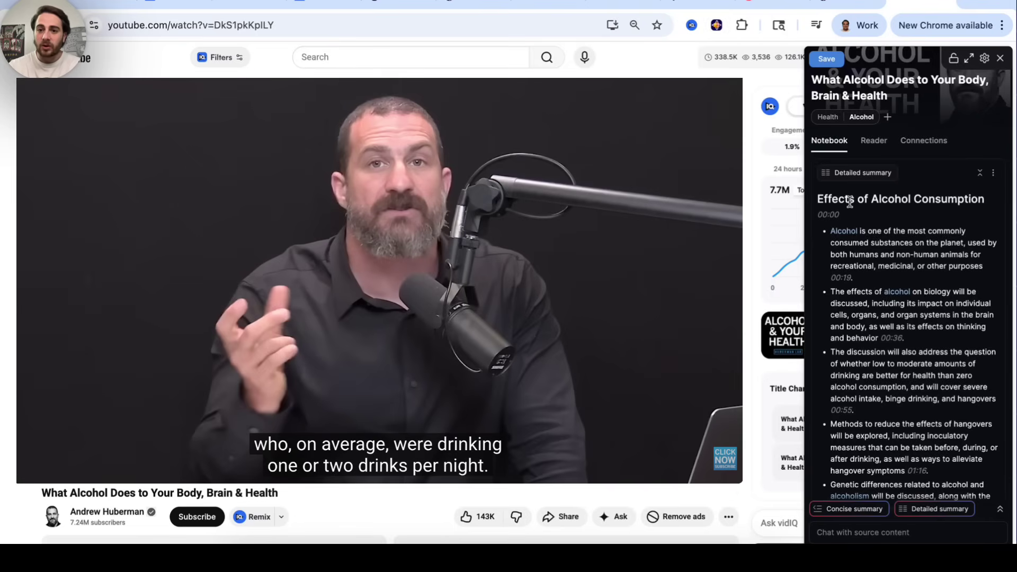
pyautogui.scroll(-3, 849, 201)
pyautogui.scroll(-10, 849, 200)
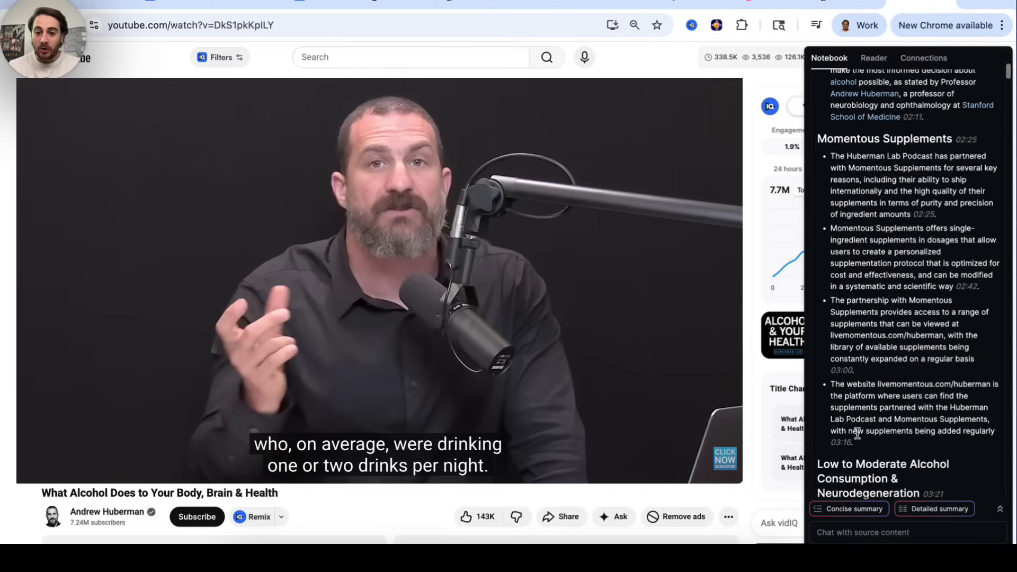
pyautogui.scroll(15, 928, 212)
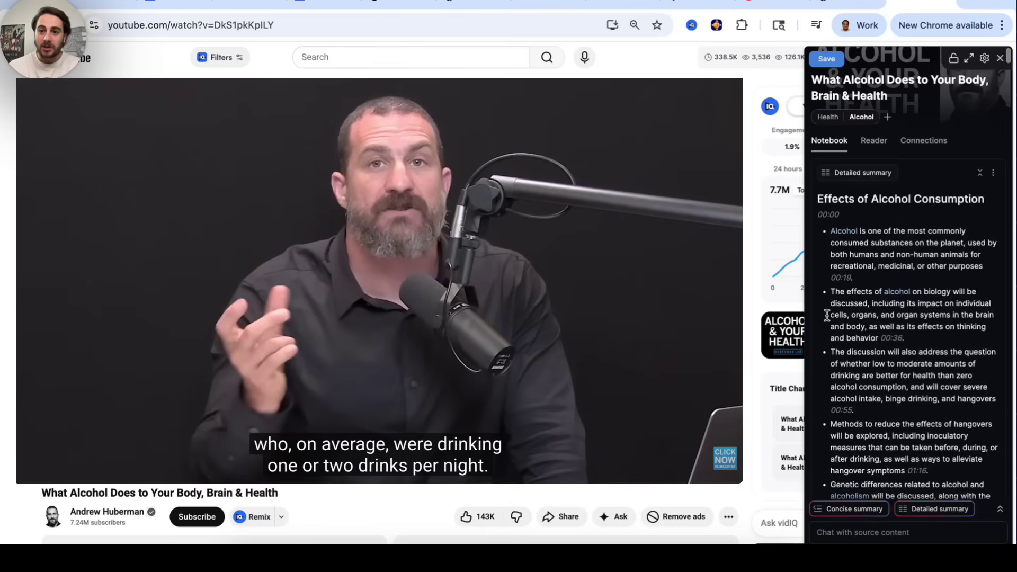
pyautogui.click(843, 66)
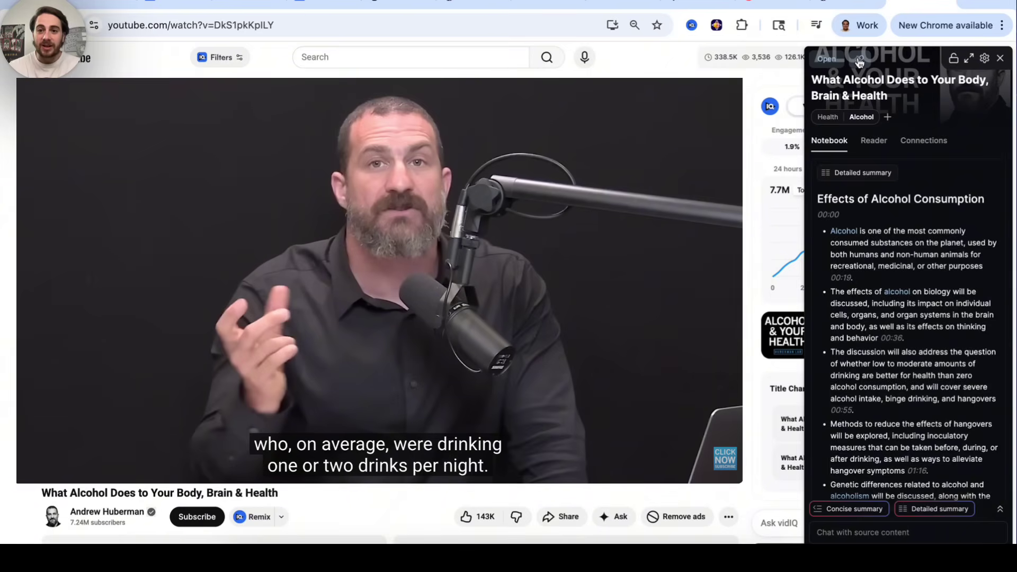
pyautogui.click(857, 56)
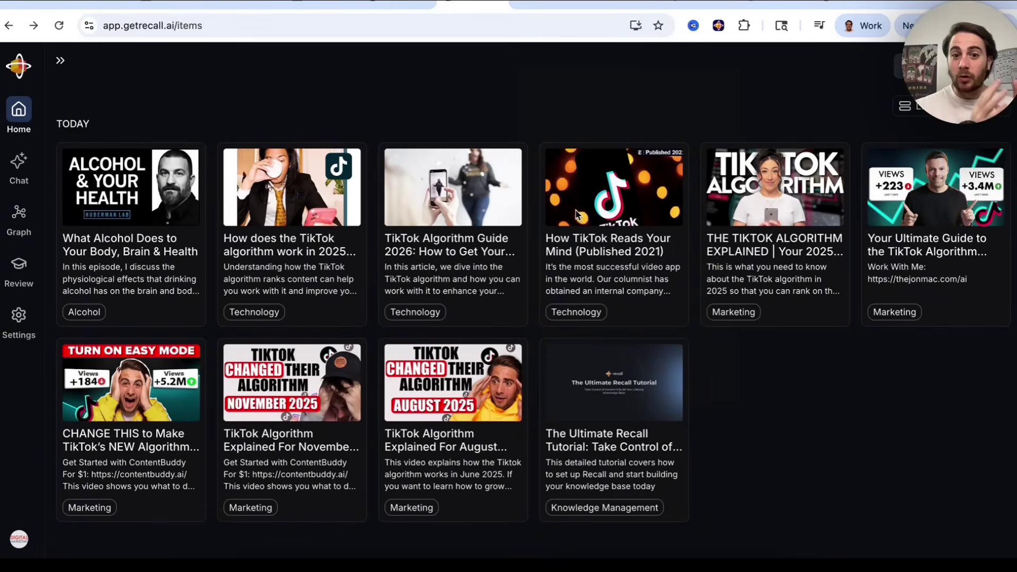
# Step: View the knowledge graph, then begin a knowledge-base chat question starting with @
pyautogui.moveTo(189, 178)
pyautogui.click(20, 213)
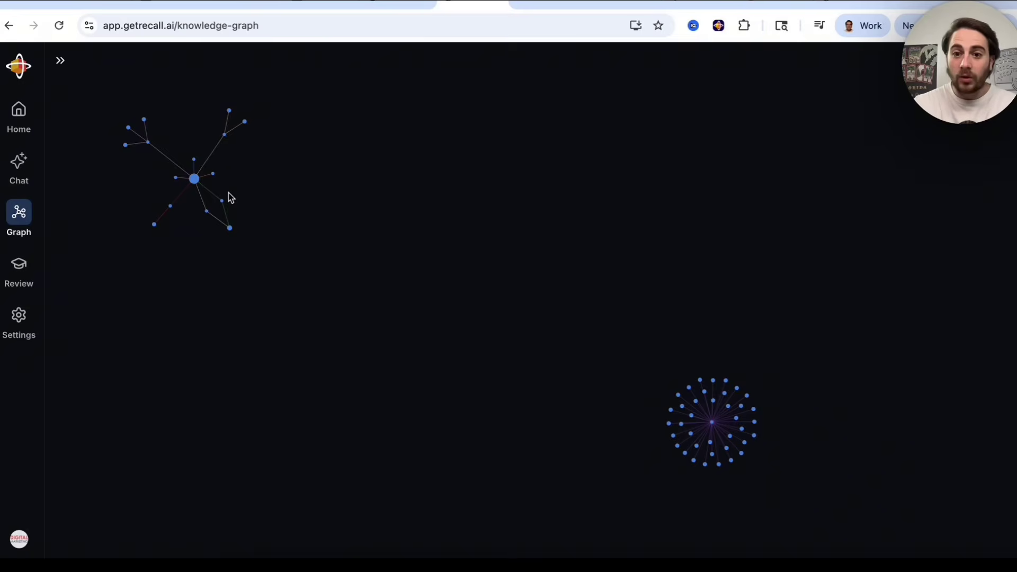
pyautogui.click(19, 164)
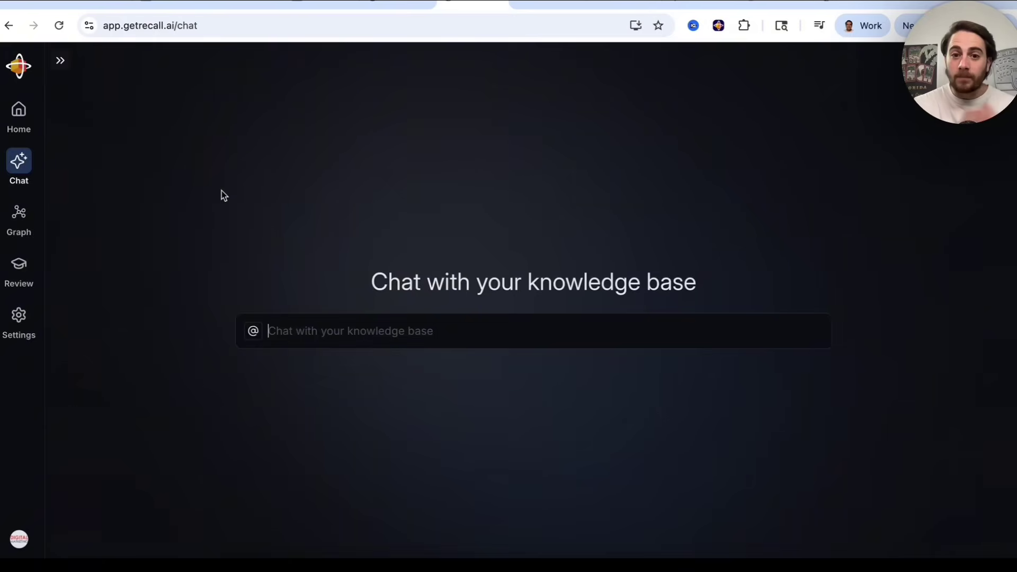
pyautogui.click(416, 329)
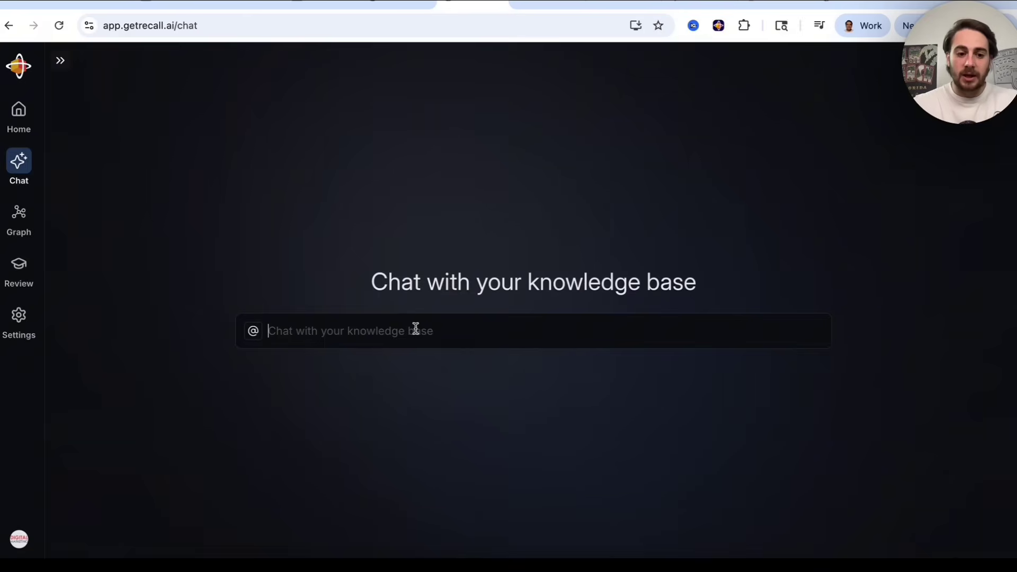
pyautogui.write('@')
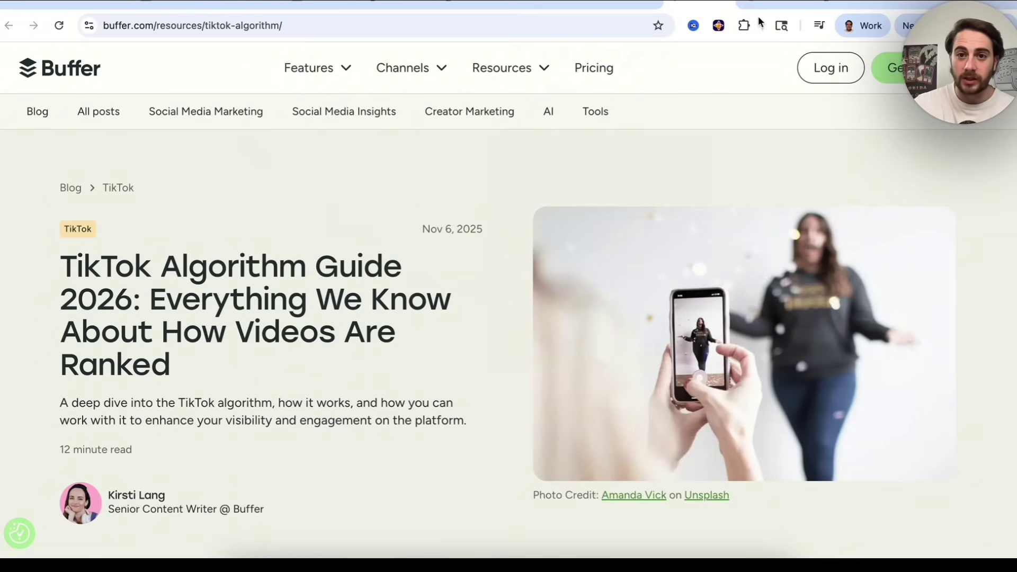
pyautogui.click(719, 26)
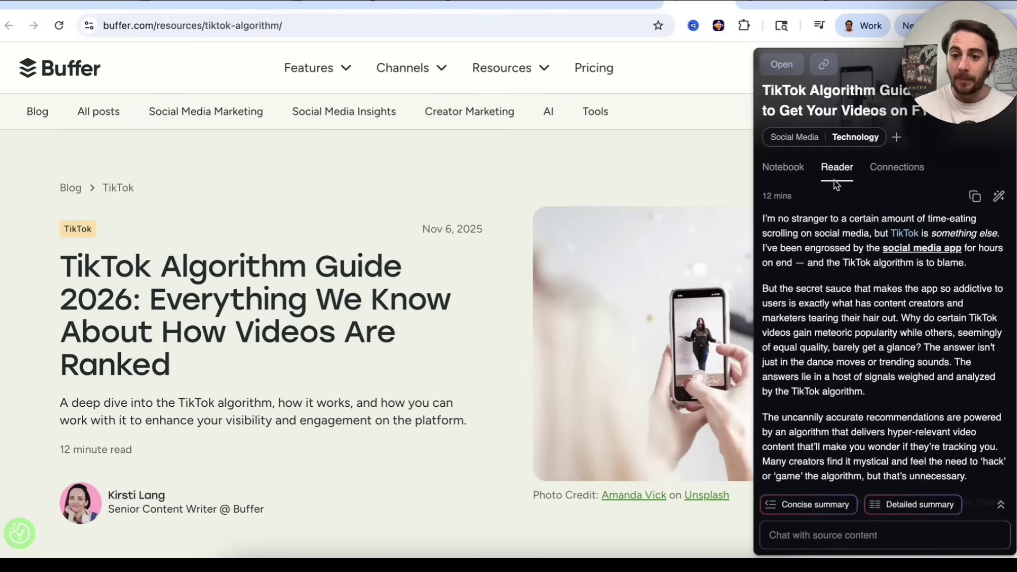
pyautogui.click(903, 506)
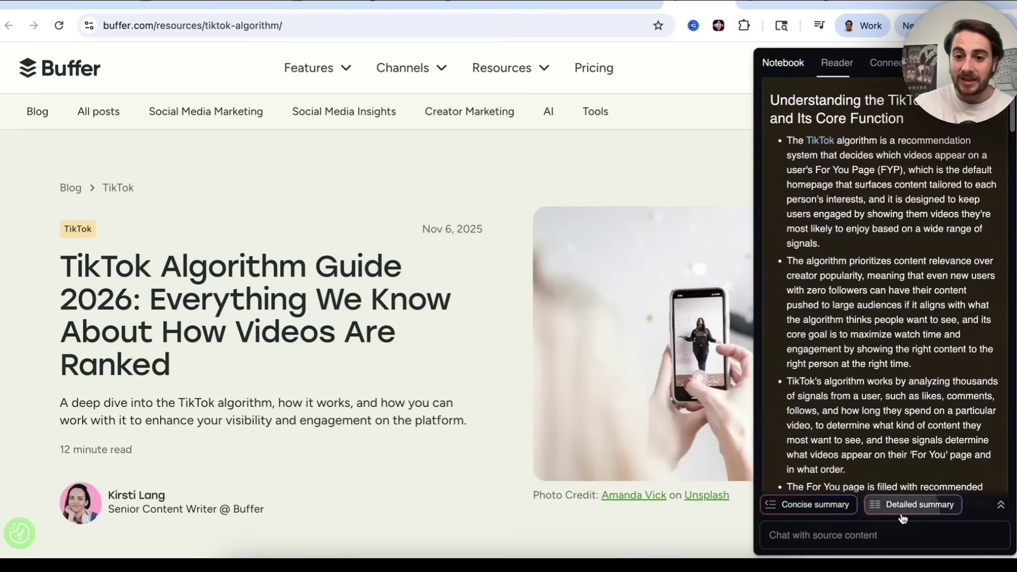
pyautogui.scroll(-10, 882, 354)
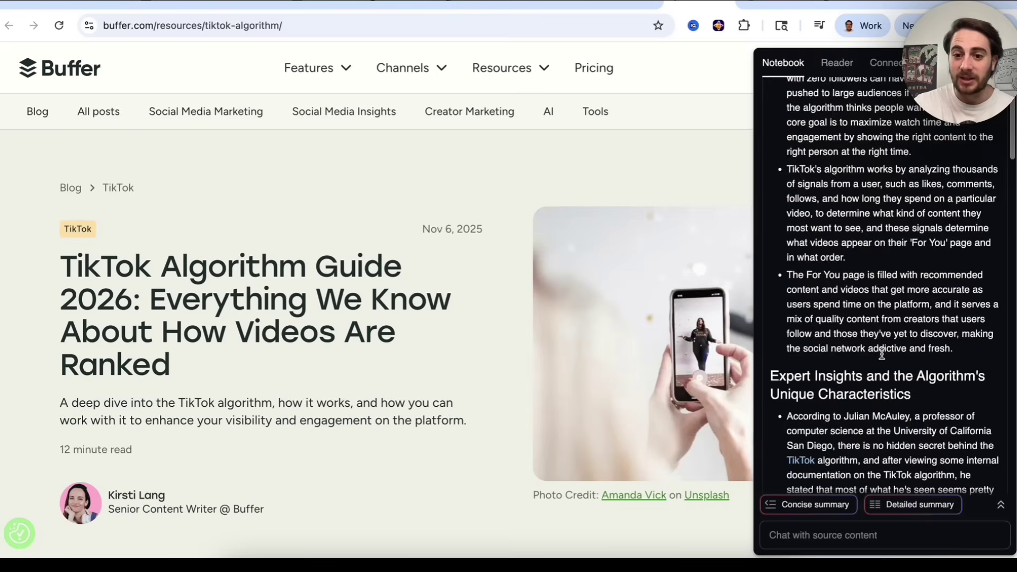
pyautogui.scroll(-15, 883, 354)
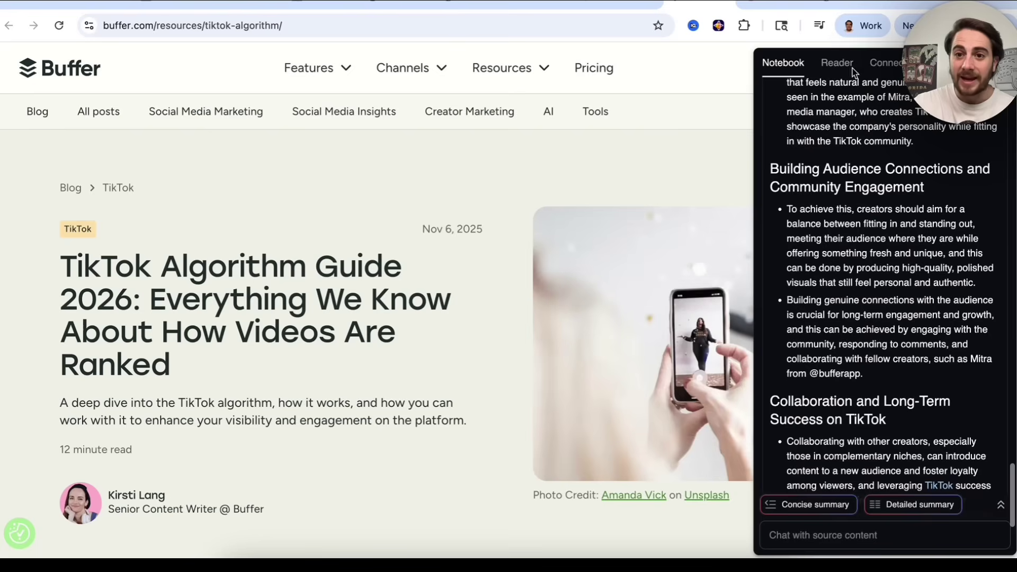
pyautogui.click(837, 63)
pyautogui.scroll(5, 846, 115)
pyautogui.scroll(10, 847, 116)
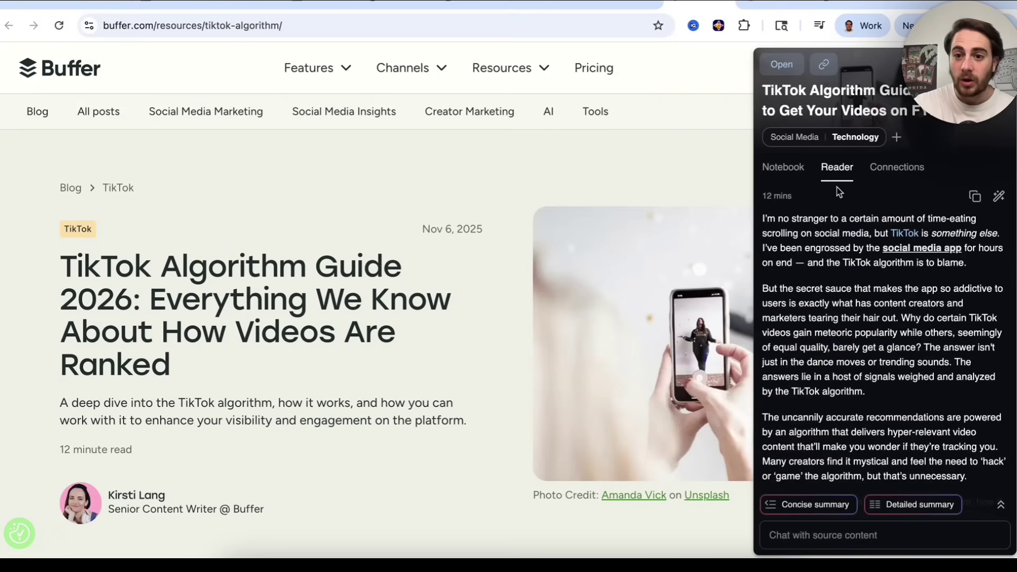
pyautogui.click(883, 168)
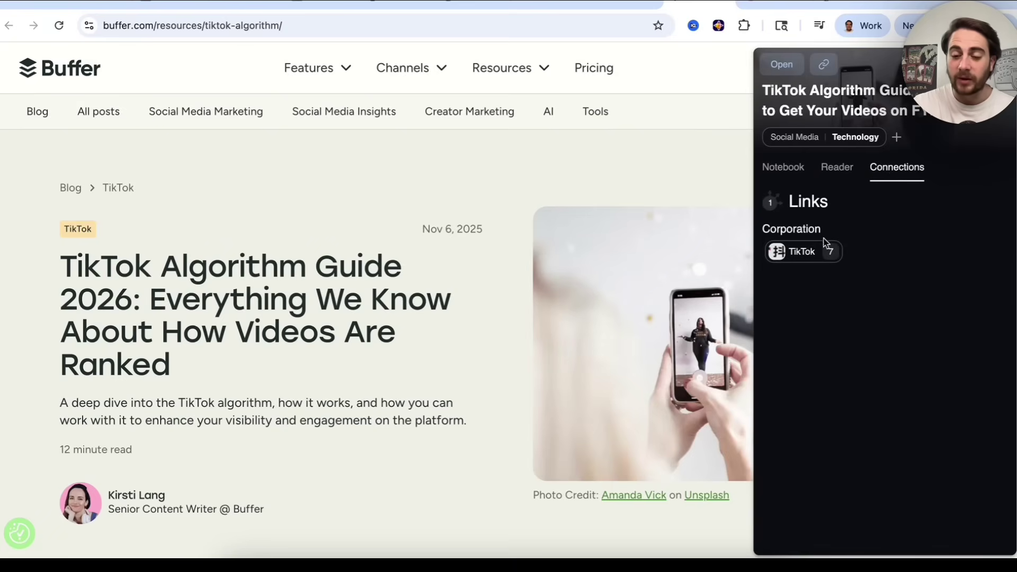
pyautogui.moveTo(809, 245)
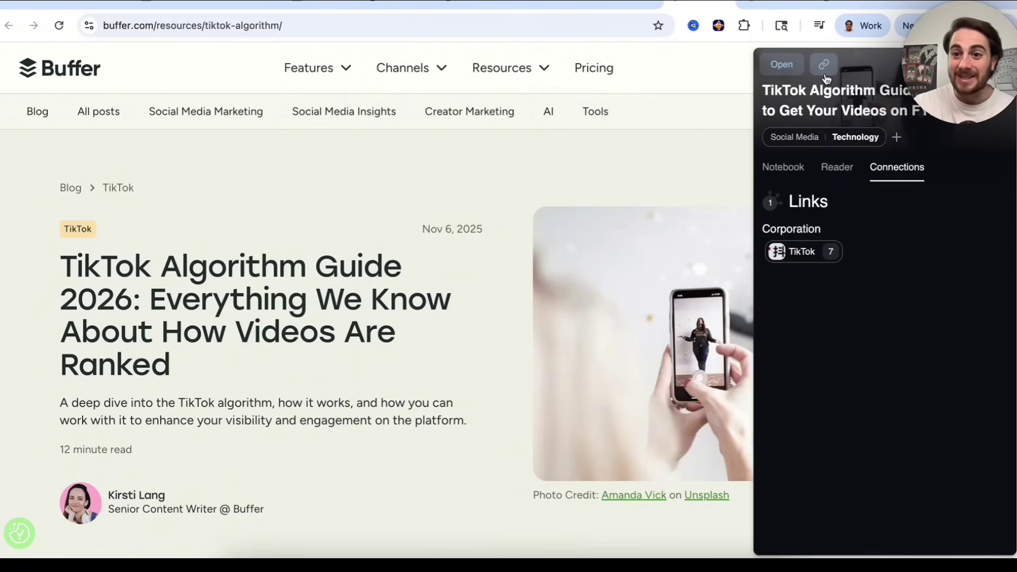
pyautogui.click(783, 167)
# Step: Ask the Buffer article about the best posting time and add the answer to the notebook
pyautogui.click(791, 537)
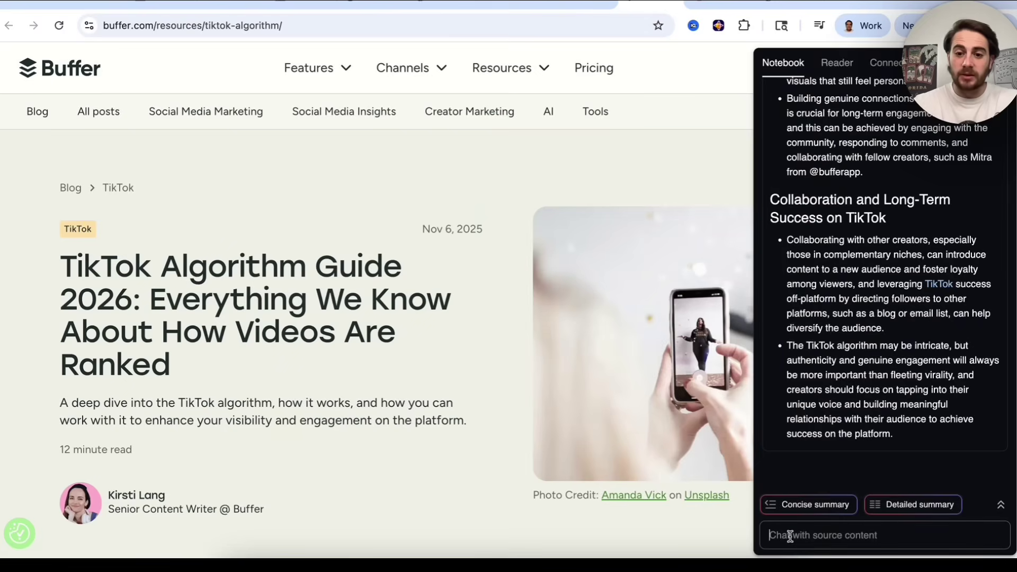
pyautogui.write('what does this say about the best time to post')
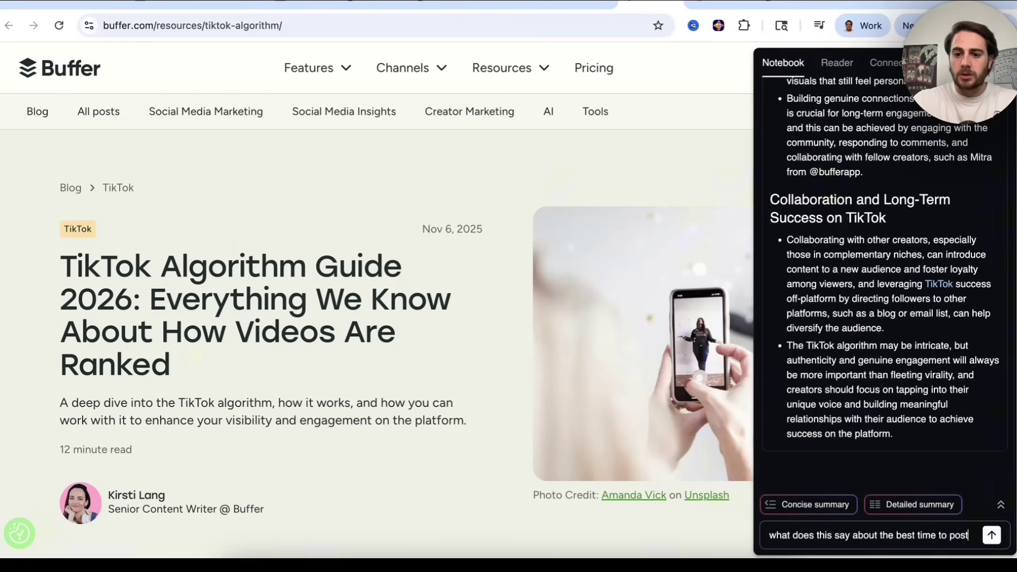
pyautogui.press('Return')
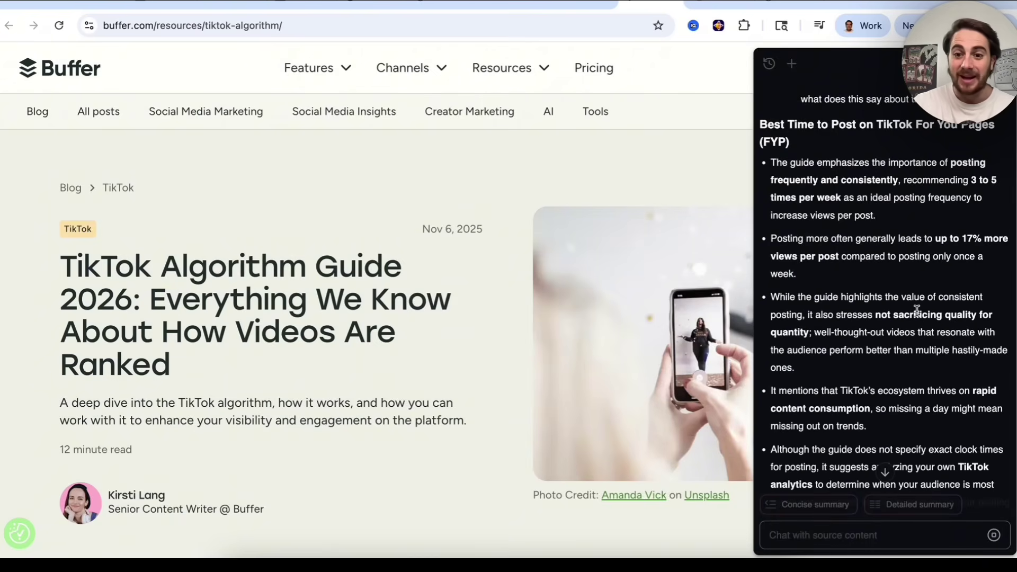
pyautogui.scroll(-2, 917, 311)
pyautogui.scroll(-5, 880, 387)
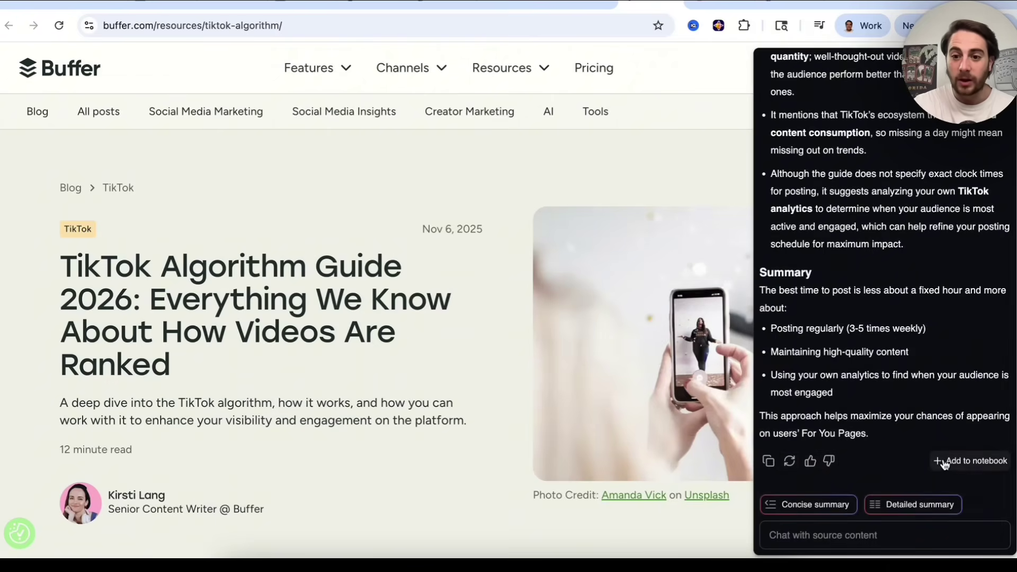
pyautogui.click(964, 466)
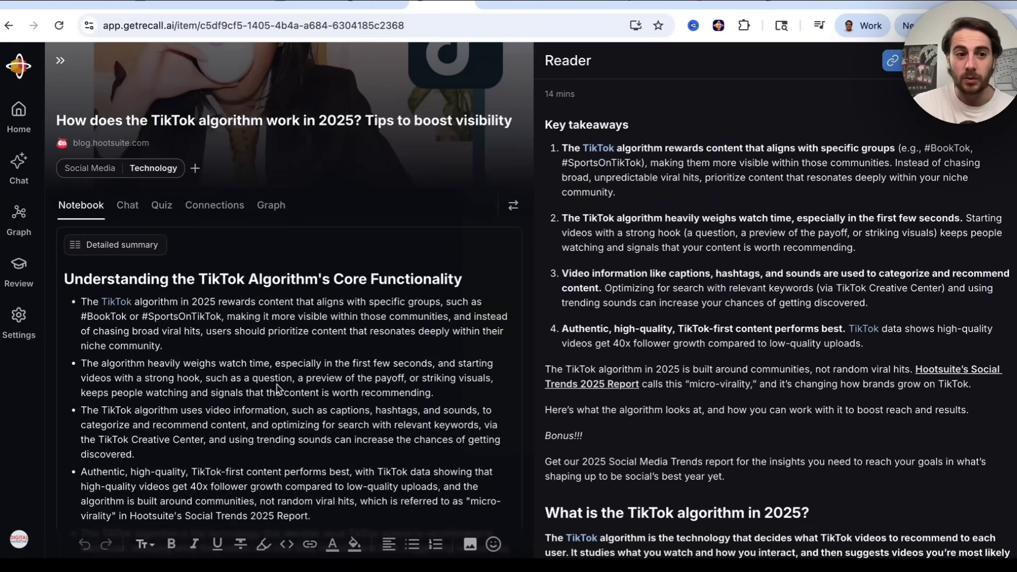
# Step: Scroll through the Notebook summary of 'How does the TikTok algorithm work in 2025?'
pyautogui.scroll(-5, 183, 351)
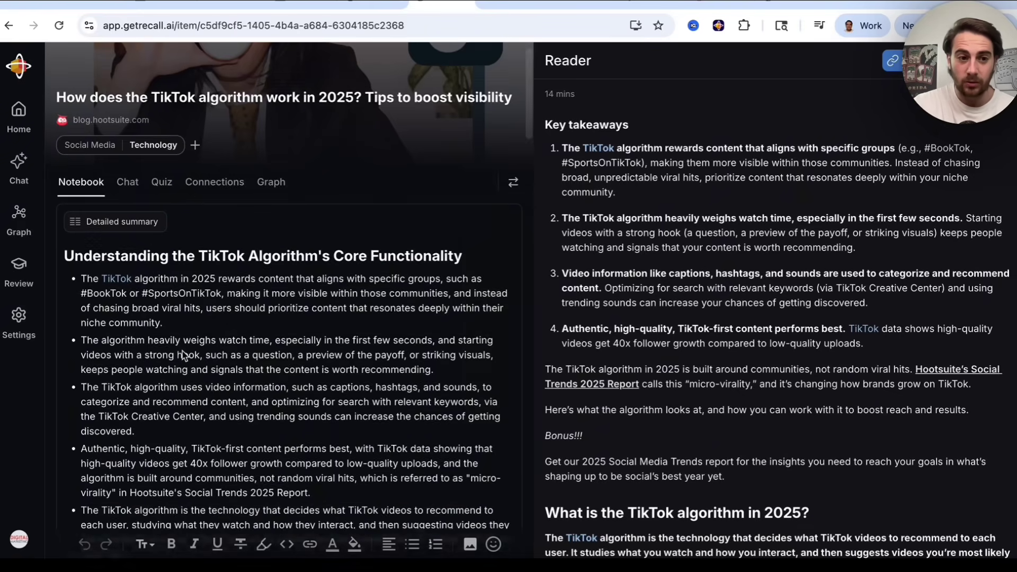
pyautogui.scroll(5, 182, 351)
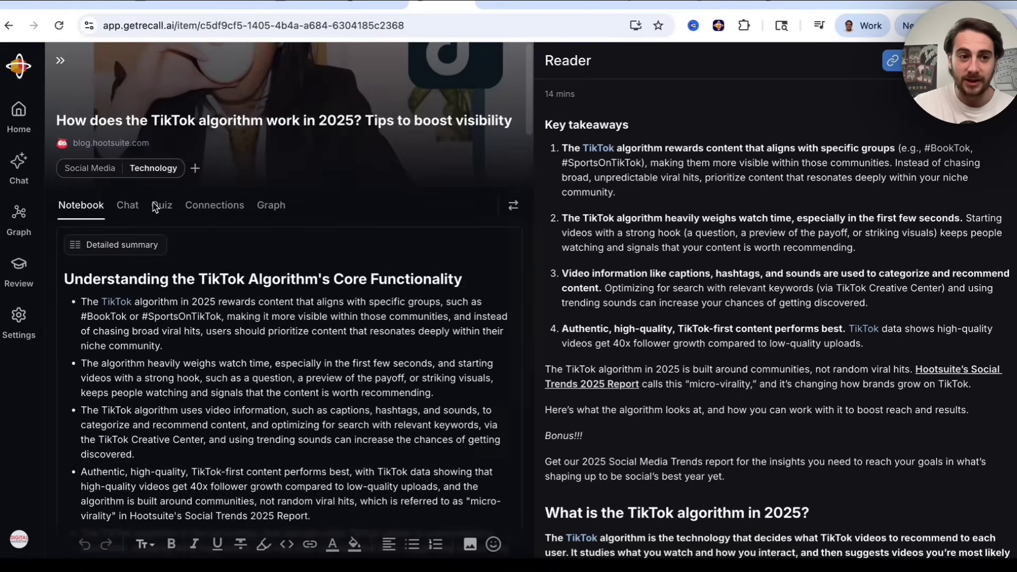
# Step: Generate a 20-question AI quiz for the Hootsuite article, start it, then peek back at the source
pyautogui.click(131, 206)
pyautogui.click(164, 210)
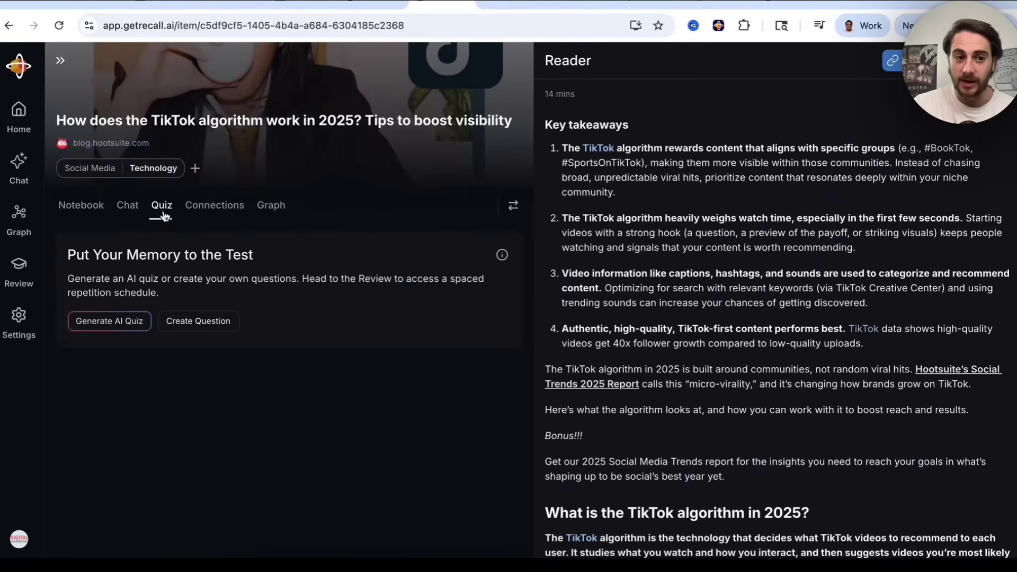
pyautogui.click(119, 321)
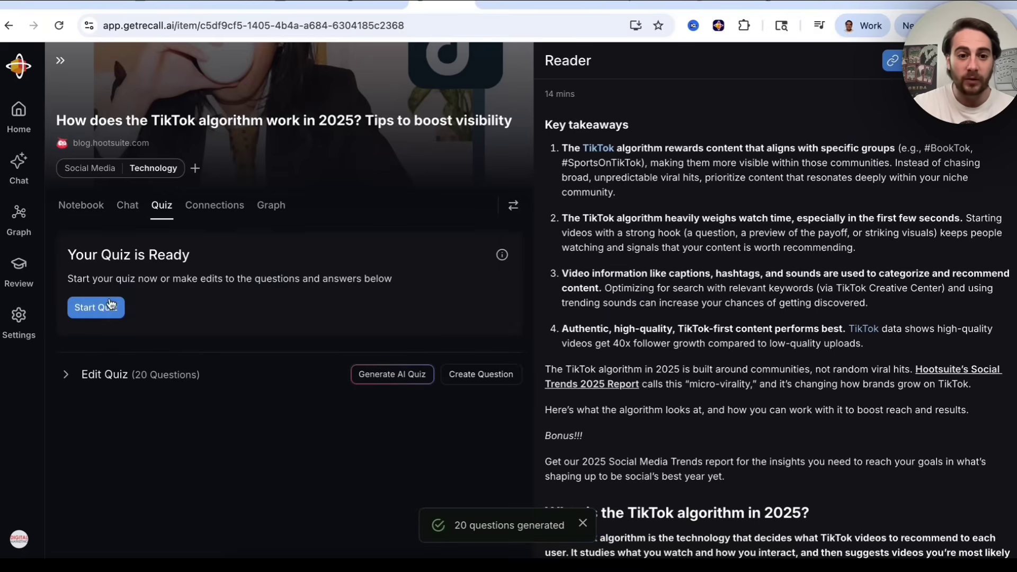
pyautogui.click(96, 307)
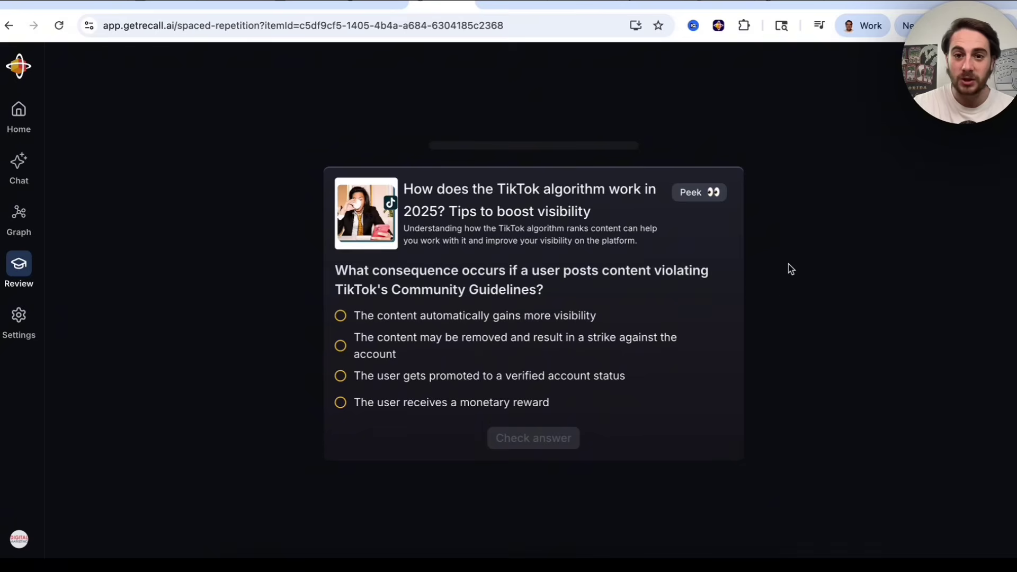
pyautogui.click(713, 193)
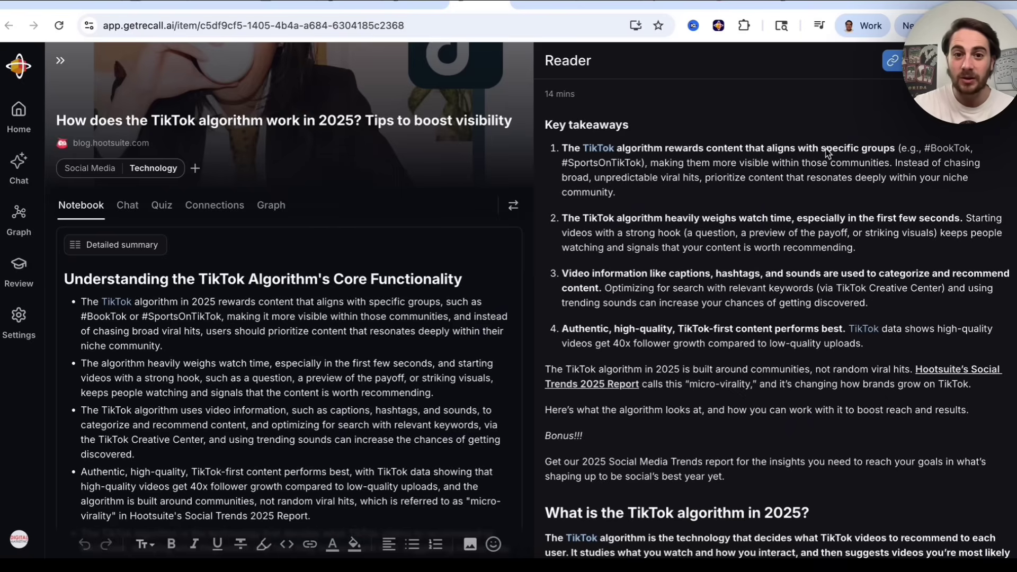
# Step: Reformat the Hootsuite article's reader text, dismiss the item options menu, and return Home
pyautogui.scroll(-2, 677, 413)
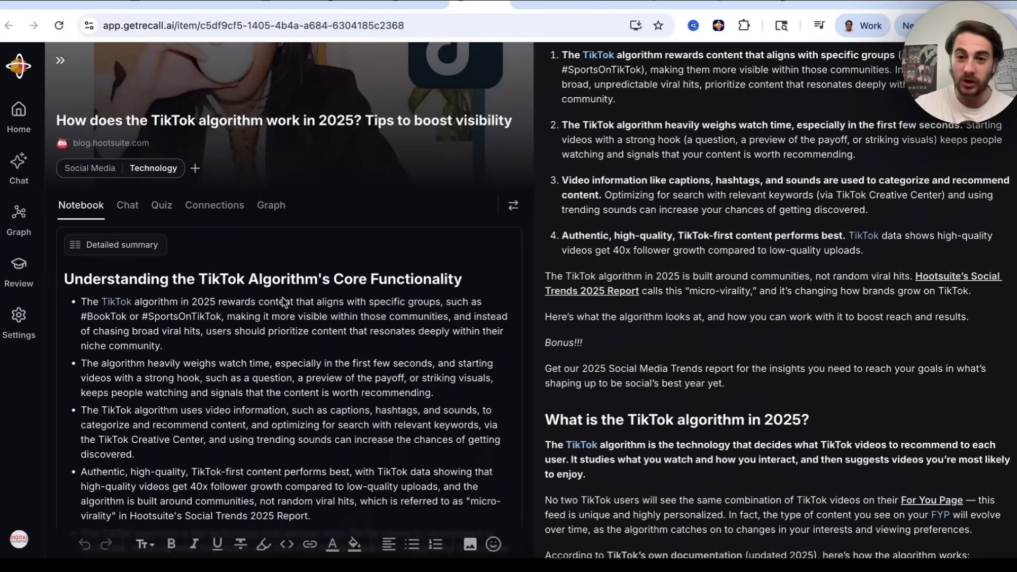
pyautogui.scroll(3, 877, 139)
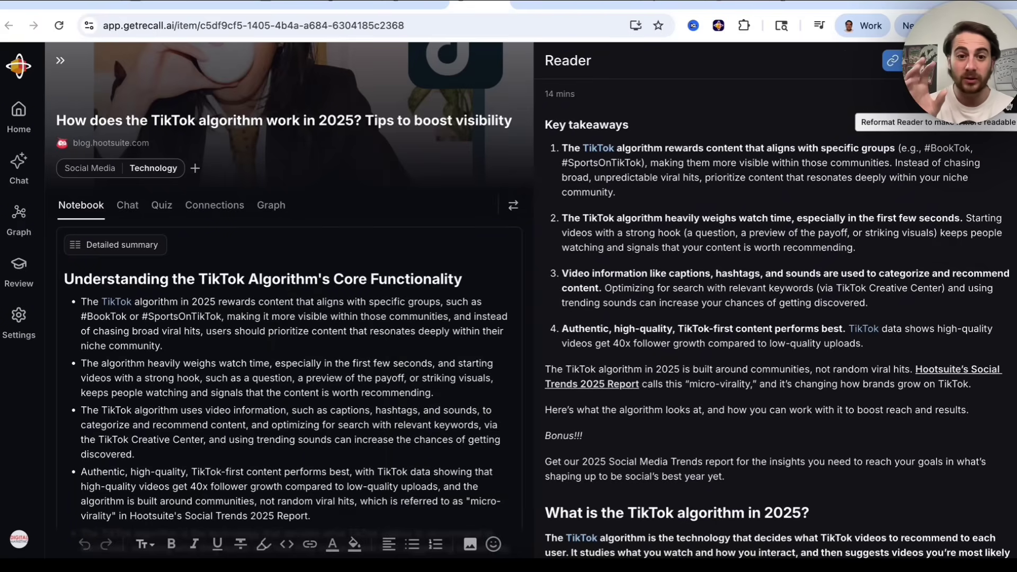
pyautogui.click(916, 60)
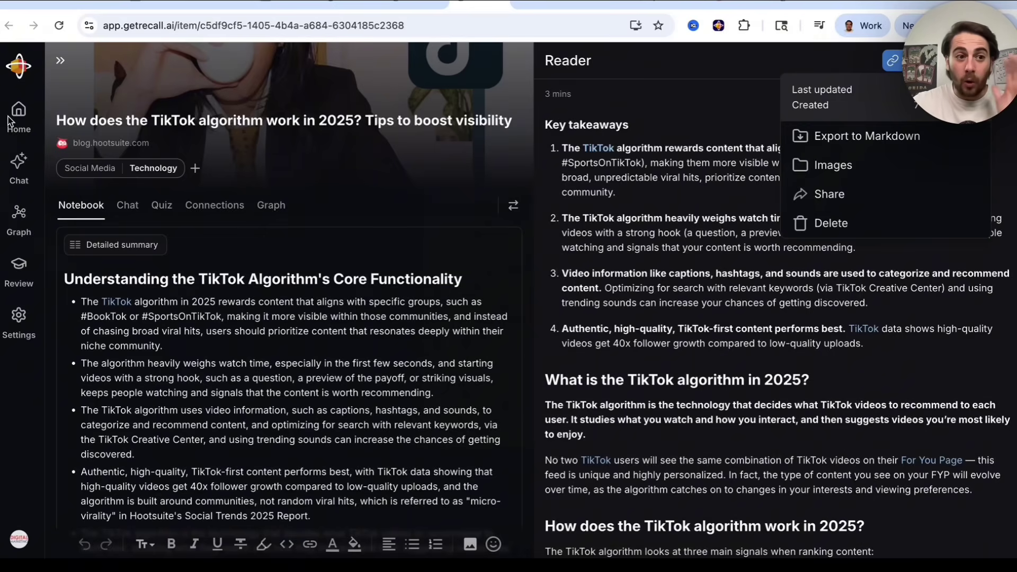
pyautogui.click(24, 121)
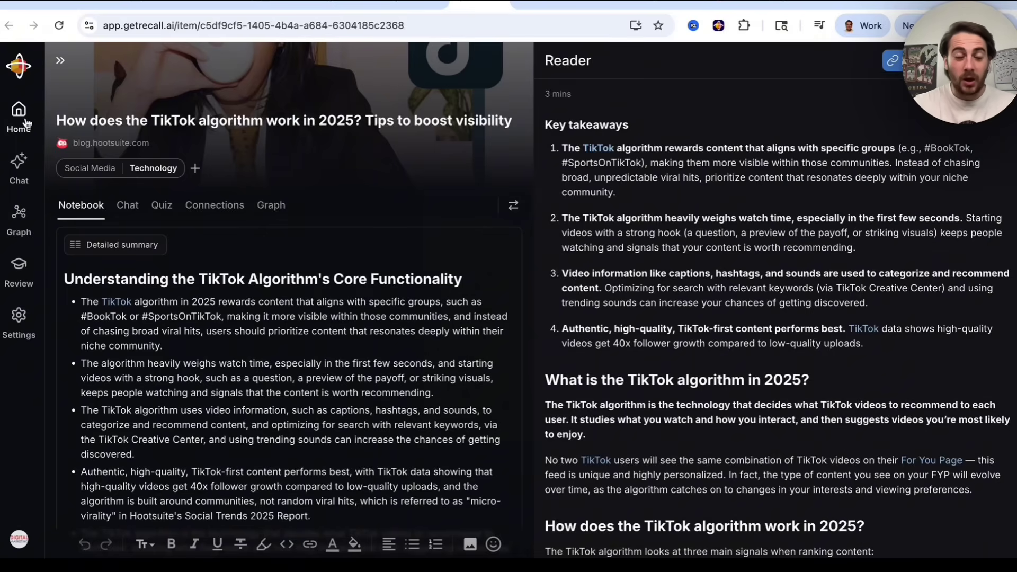
pyautogui.click(26, 123)
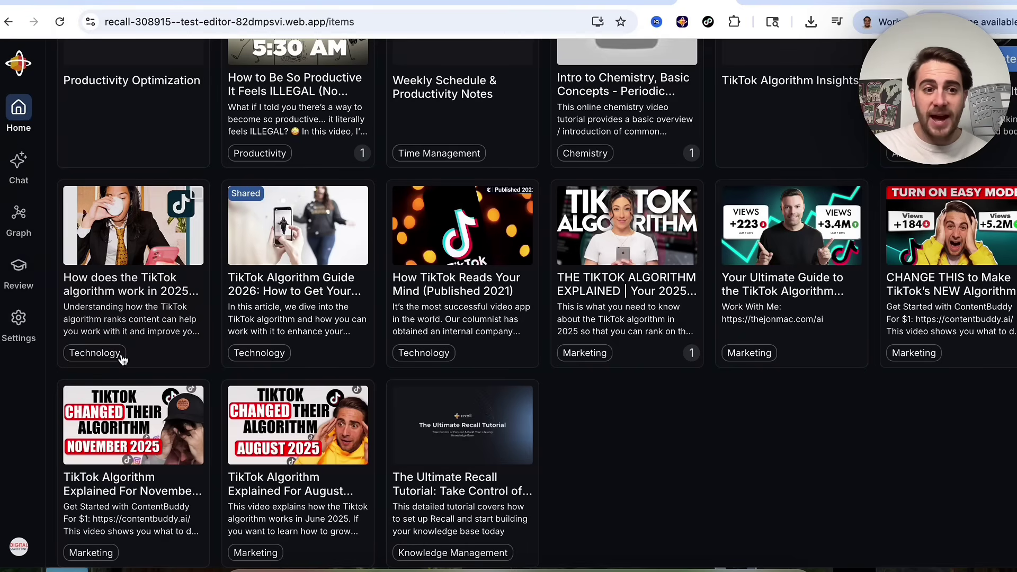
pyautogui.click(19, 163)
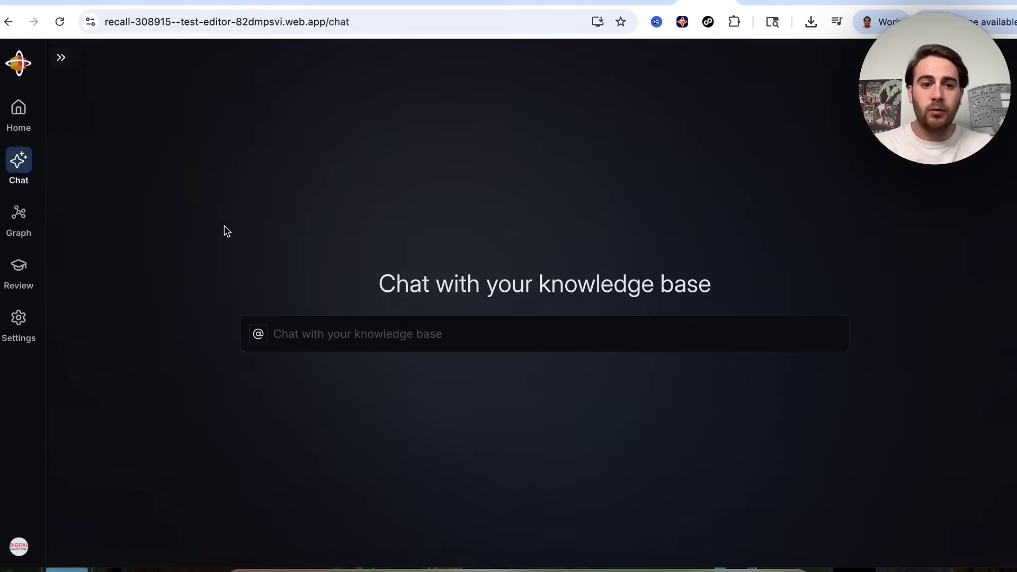
pyautogui.write('@marketing')
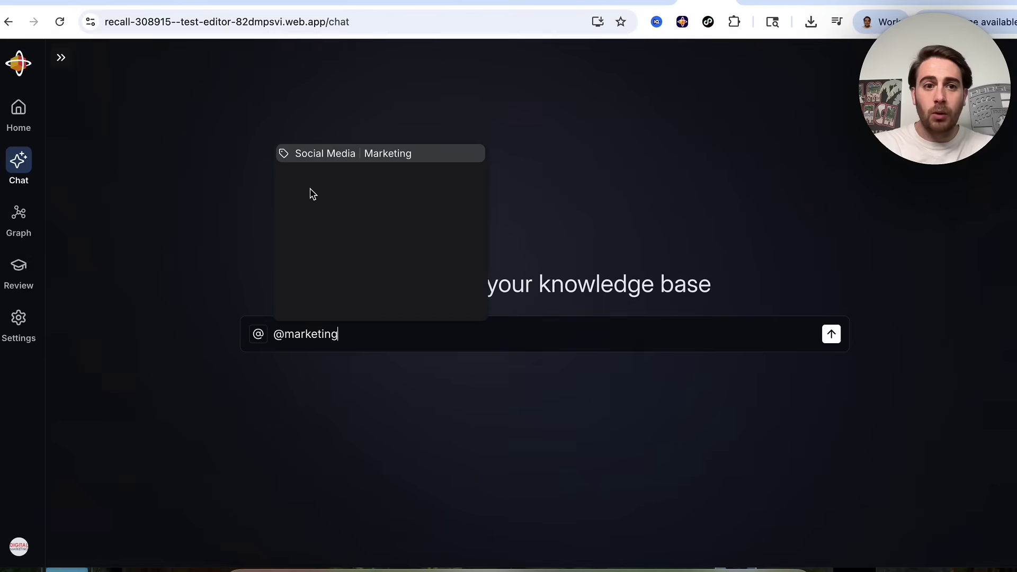
pyautogui.click(350, 154)
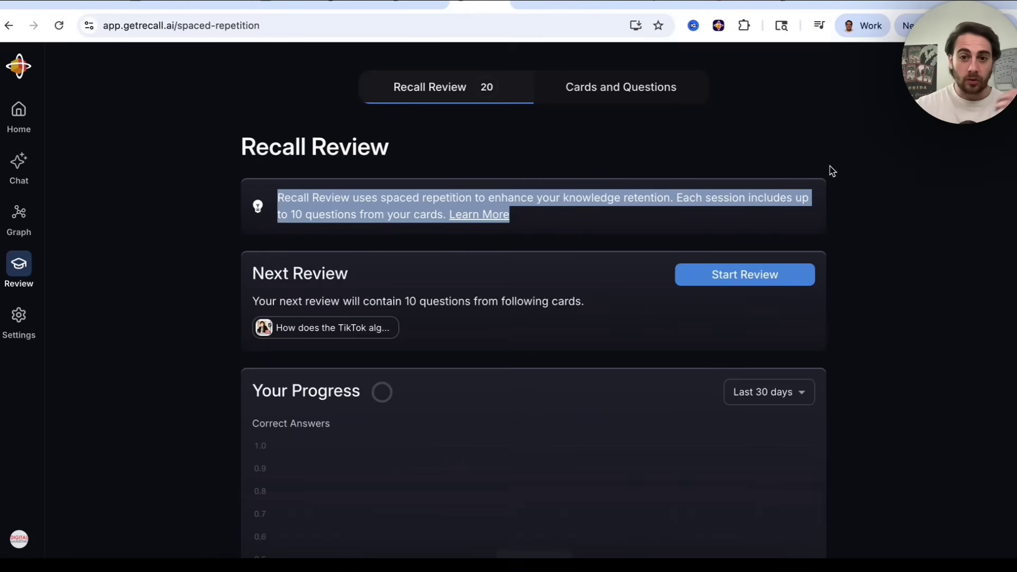
# Step: Start a spaced-repetition review session on the TikTok algorithm questions
pyautogui.click(703, 281)
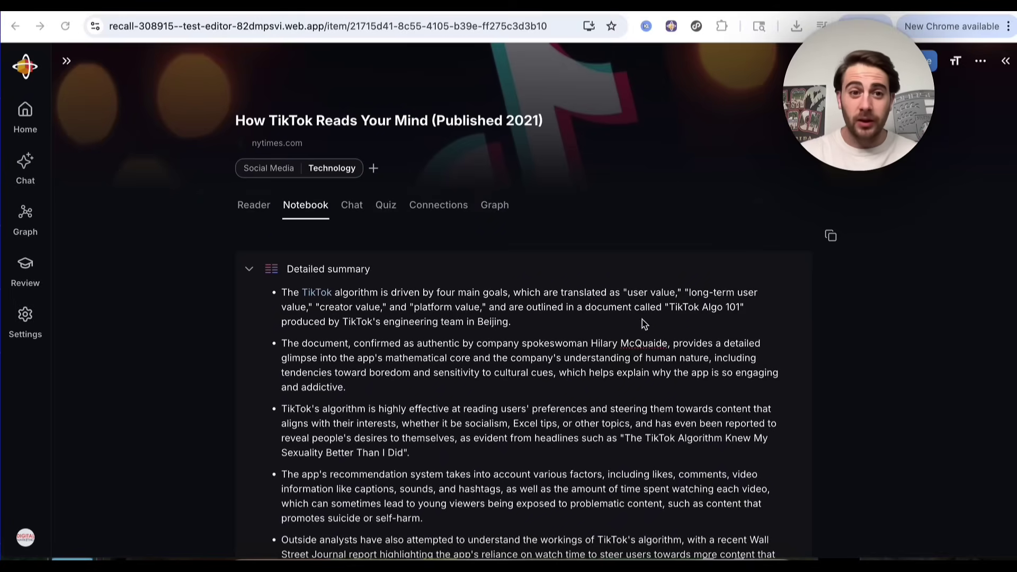
# Step: Select the second summary bullet, then scroll the Recall landing page to its supported-sources overview
pyautogui.tripleClick(444, 364)
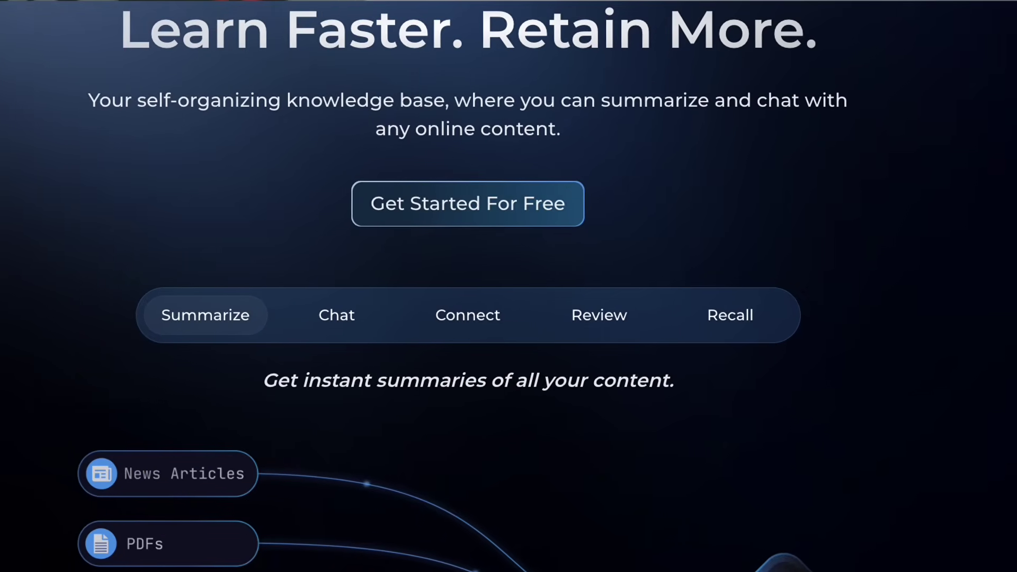
pyautogui.scroll(-5, 509, 318)
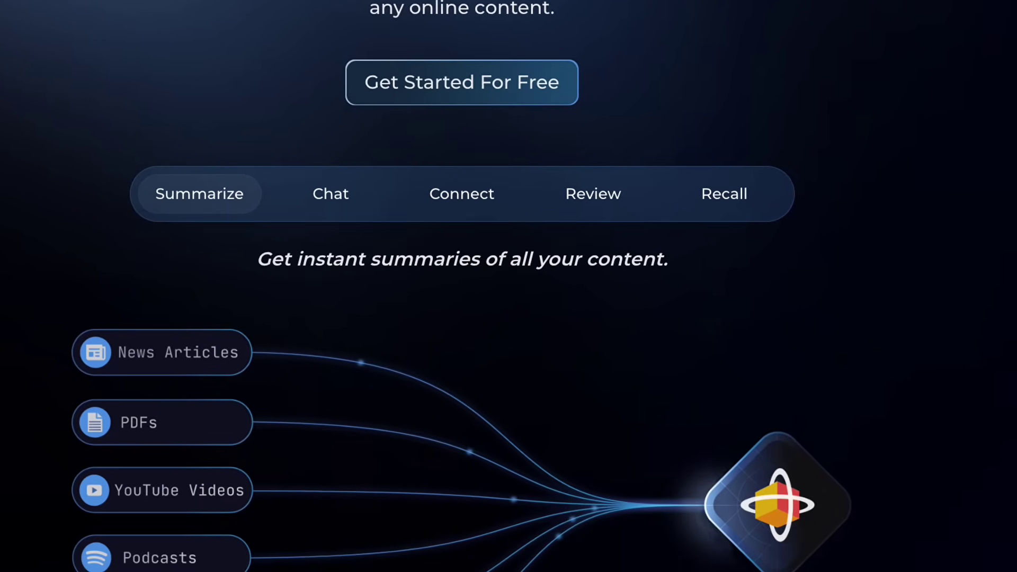
pyautogui.scroll(-5, 508, 318)
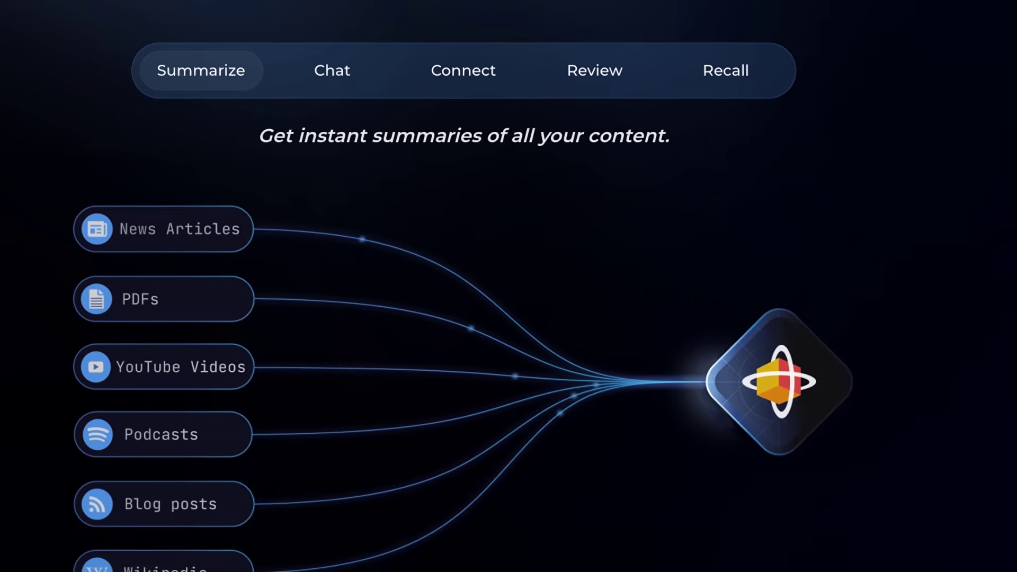